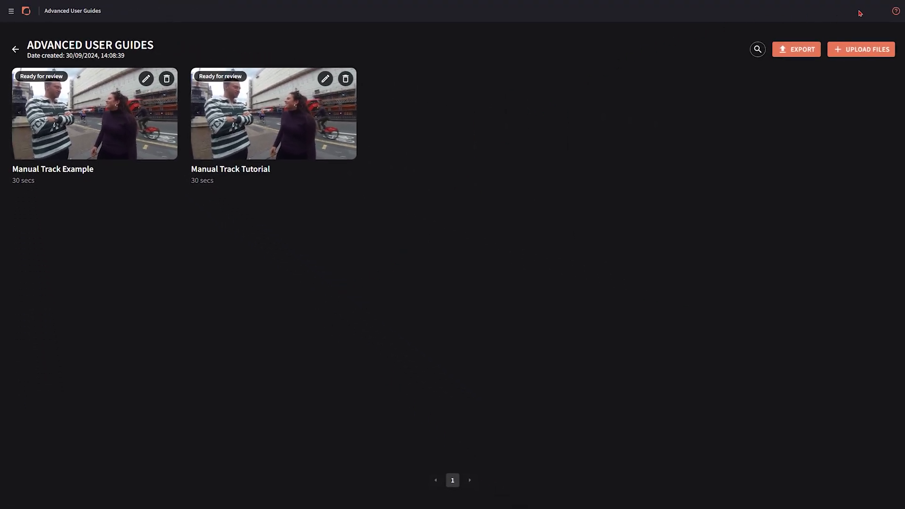
Open the help resources, and switch the video preview to high resolution (HD).
{"action": "left_click", "coordinate": [895, 12]}
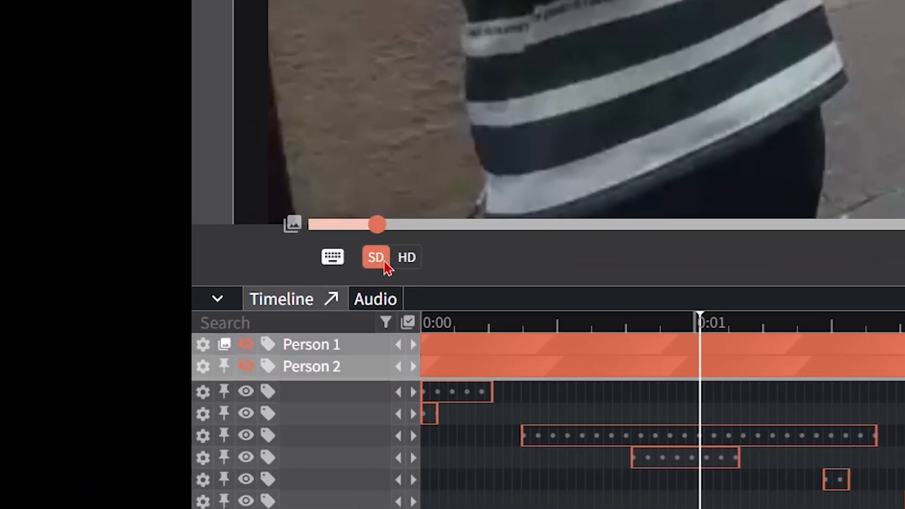
{"action": "left_click", "coordinate": [403, 265]}
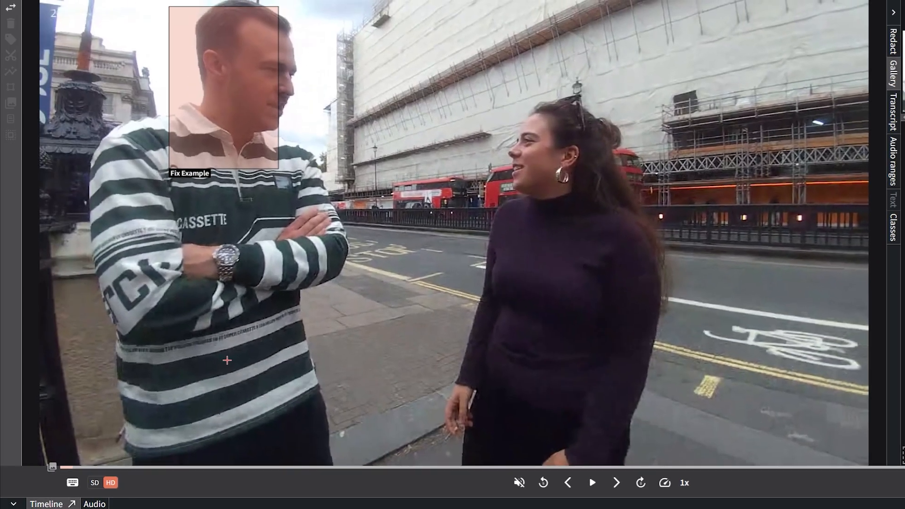
Resize and reposition the Fix Example box so it fits the head of the man in the striped shirt.
{"action": "left_click", "coordinate": [240, 121]}
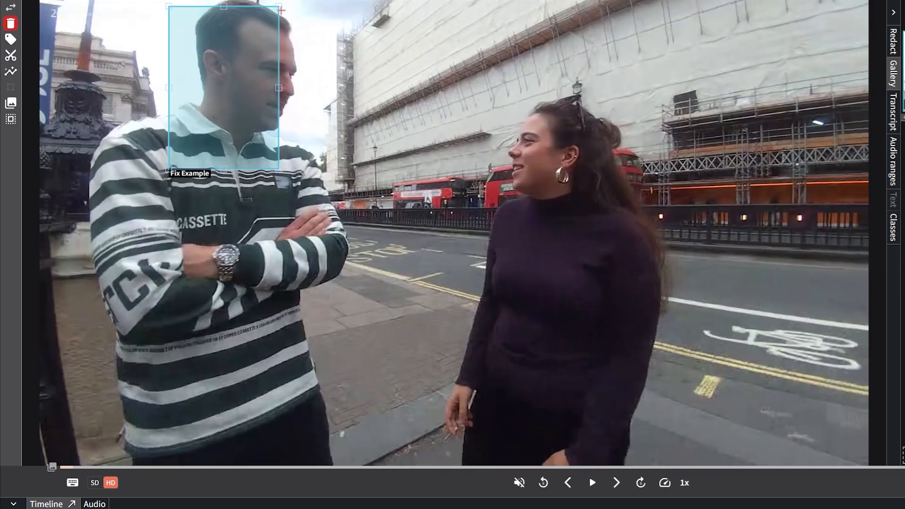
{"action": "left_click_drag", "start_coordinate": [281, 5], "coordinate": [299, 0]}
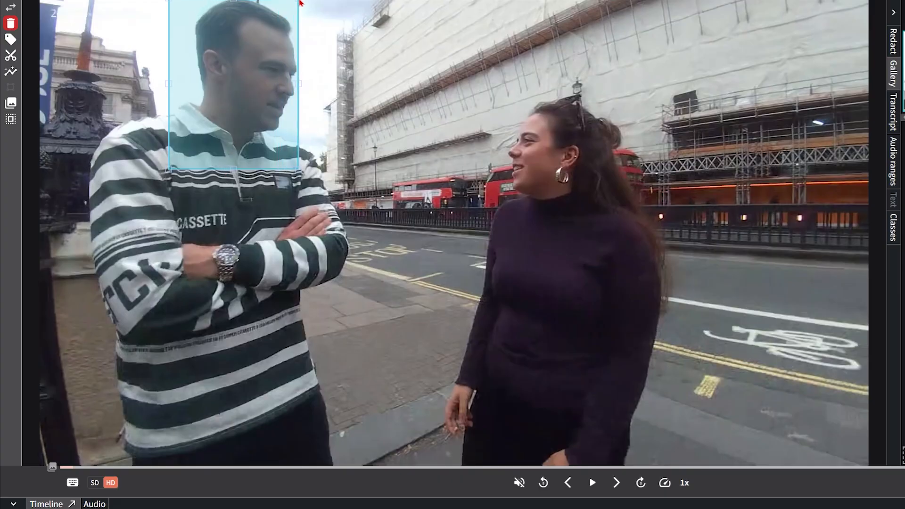
{"action": "mouse_move", "coordinate": [168, 170]}
{"action": "left_mouse_down"}
{"action": "mouse_move", "coordinate": [187, 160]}
{"action": "mouse_move", "coordinate": [192, 132]}
{"action": "left_mouse_up"}
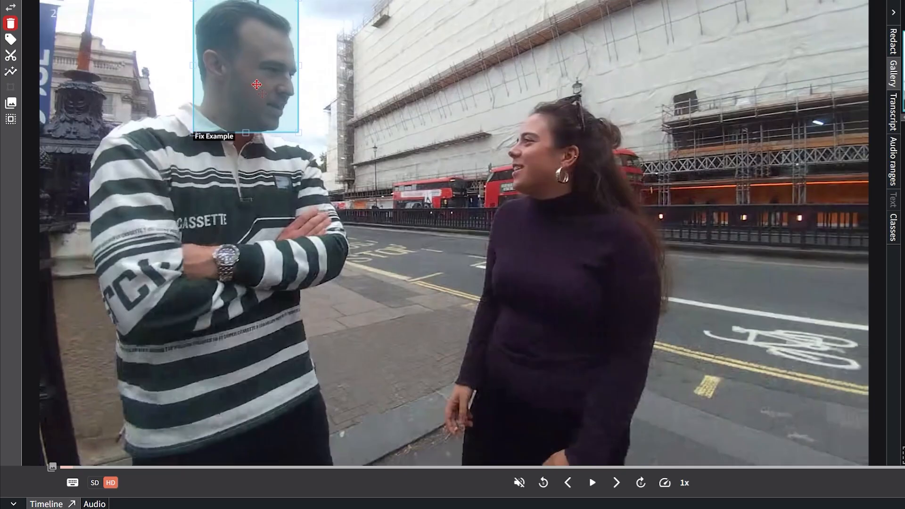
{"action": "left_click_drag", "start_coordinate": [257, 84], "coordinate": [246, 92]}
Advance frame by frame with the Fix Example box selected, moving and resizing it to follow the man's head.
{"action": "key", "text": "Right"}
{"action": "key", "text": "Right"}
{"action": "key", "text": "Right"}
{"action": "key", "text": "Right"}
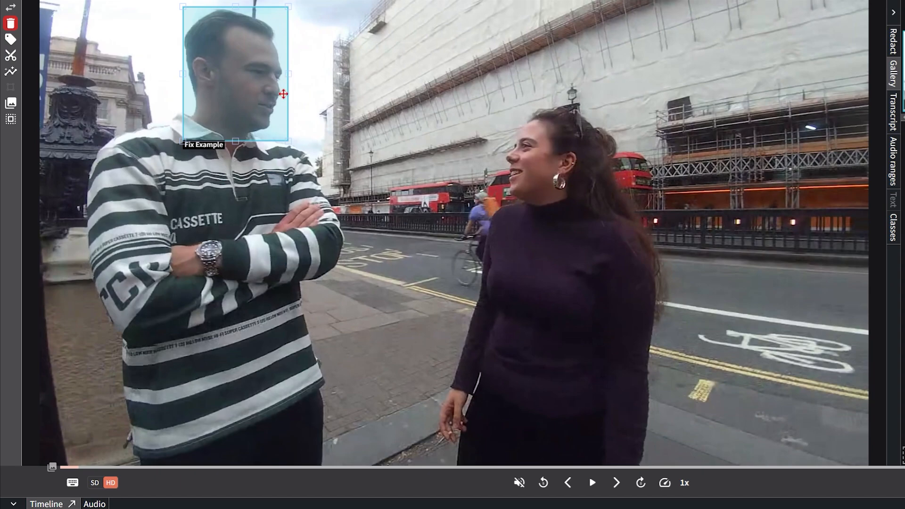
{"action": "left_click_drag", "start_coordinate": [287, 140], "coordinate": [286, 134]}
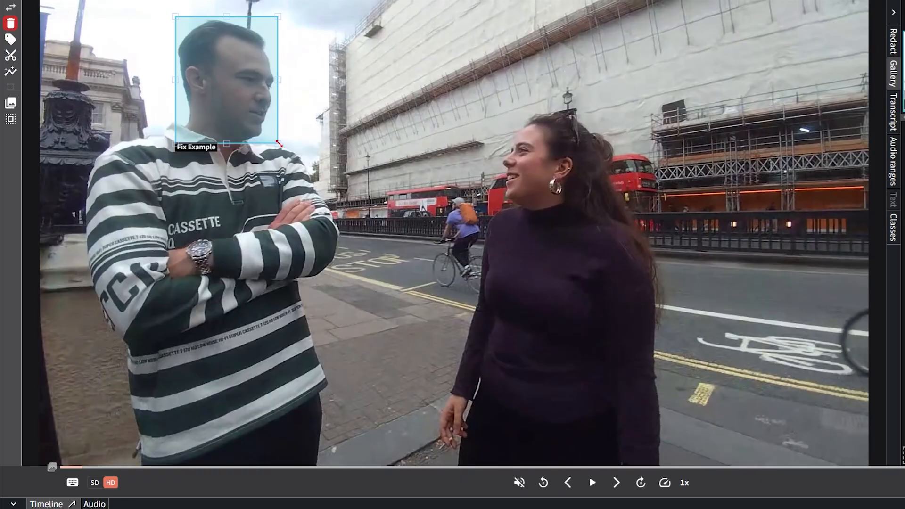
{"action": "left_click_drag", "start_coordinate": [279, 143], "coordinate": [275, 148]}
{"action": "left_click_drag", "start_coordinate": [275, 148], "coordinate": [275, 147]}
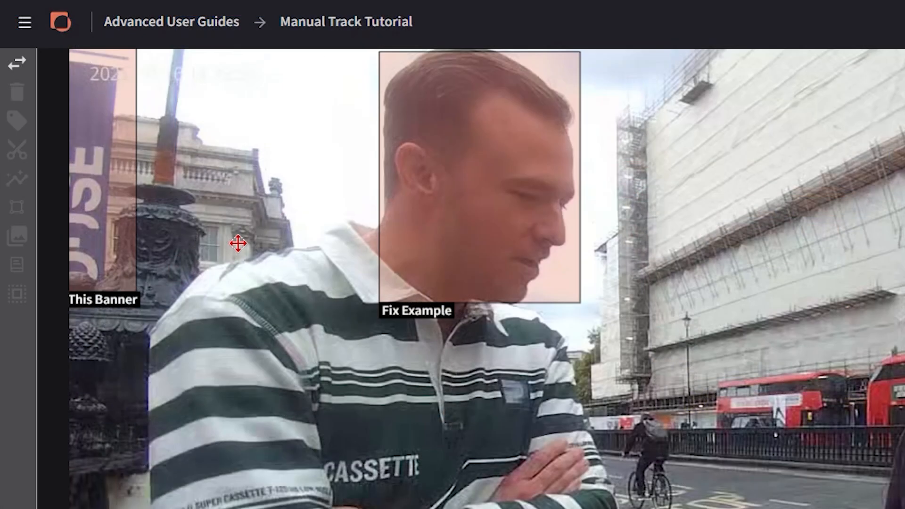
Select the This Banner box and shrink it from its lower corner to fit the purple banner.
{"action": "left_click", "coordinate": [97, 216]}
{"action": "left_click_drag", "start_coordinate": [139, 292], "coordinate": [133, 275]}
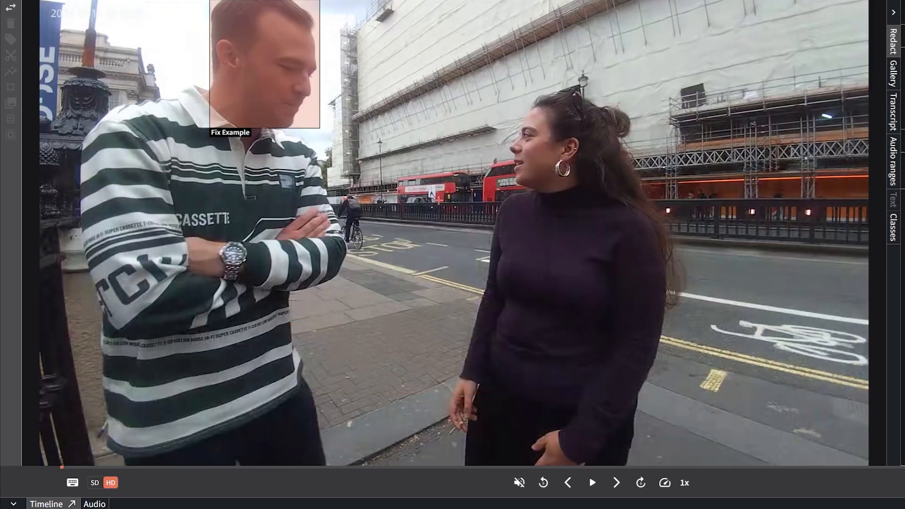
Draw a new redaction box around the head of the woman in the purple top and label it New Example.
{"action": "left_click_drag", "start_coordinate": [419, 183], "coordinate": [520, 88]}
{"action": "left_click_drag", "start_coordinate": [468, 155], "coordinate": [535, 152]}
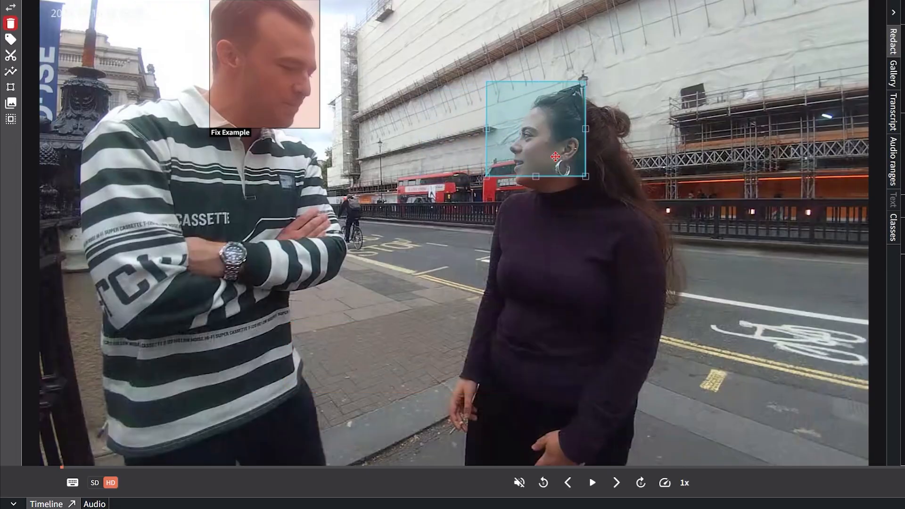
{"action": "left_click_drag", "start_coordinate": [587, 182], "coordinate": [636, 192]}
{"action": "left_click_drag", "start_coordinate": [484, 79], "coordinate": [506, 79]}
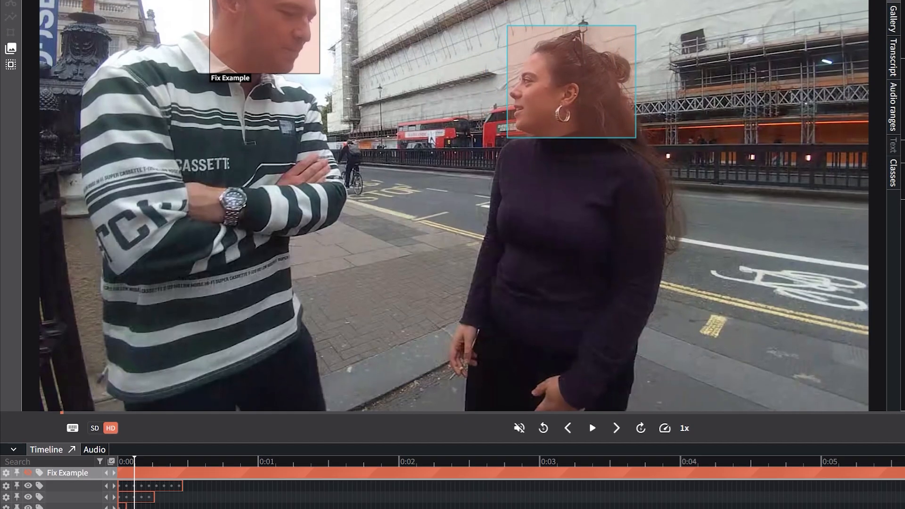
{"action": "type", "text": "New Example"}
{"action": "key", "text": "Return"}
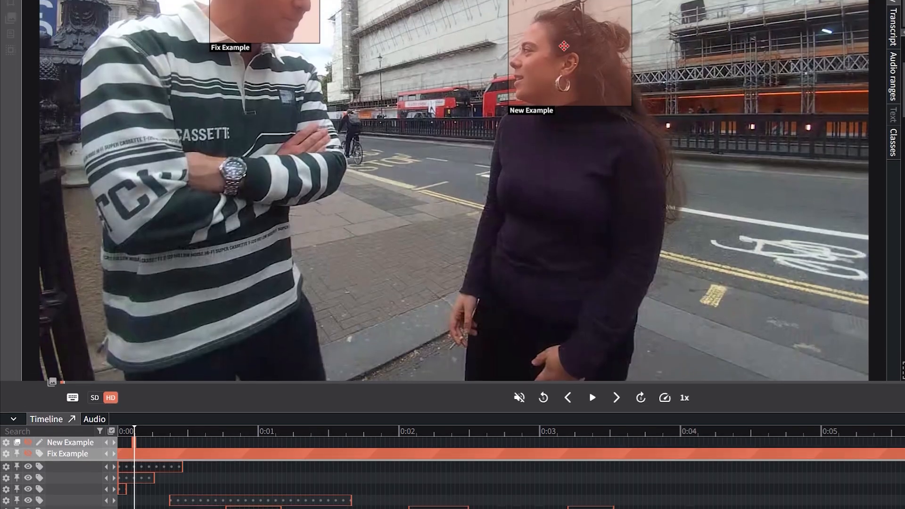
Track the woman's head manually with the New Example box, repositioning and resizing it on each successive frame.
{"action": "left_click", "coordinate": [576, 2]}
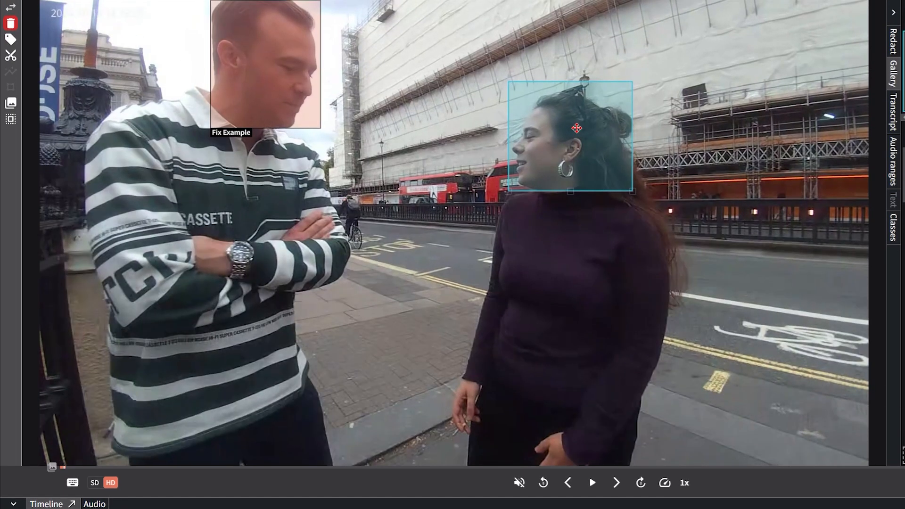
{"action": "left_click_drag", "start_coordinate": [576, 128], "coordinate": [580, 131]}
{"action": "left_click_drag", "start_coordinate": [635, 194], "coordinate": [633, 193]}
{"action": "key", "text": "Right"}
{"action": "left_click_drag", "start_coordinate": [595, 156], "coordinate": [597, 159]}
{"action": "left_click_drag", "start_coordinate": [635, 194], "coordinate": [636, 193]}
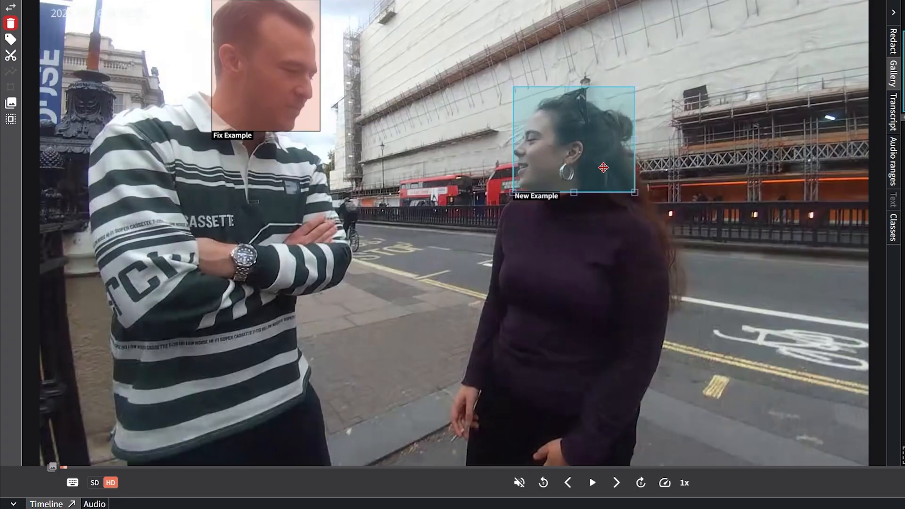
{"action": "key", "text": "Right"}
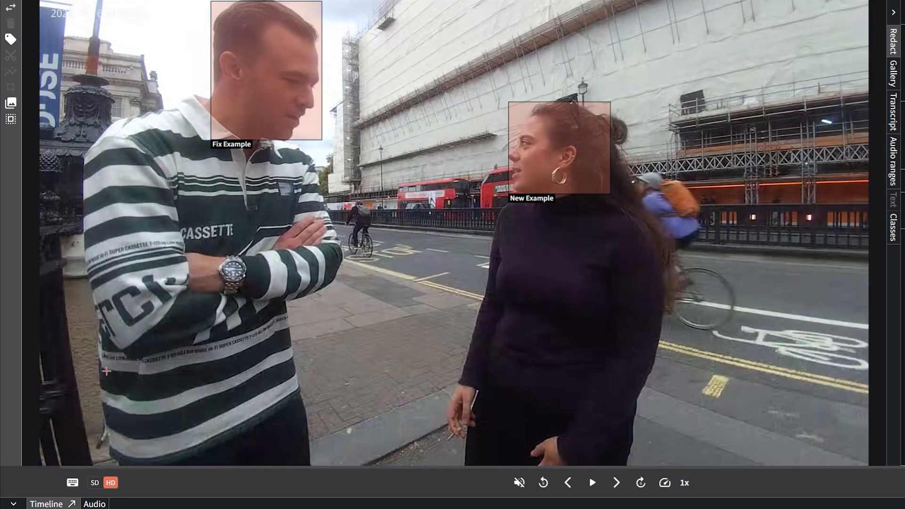
{"action": "key", "text": "space"}
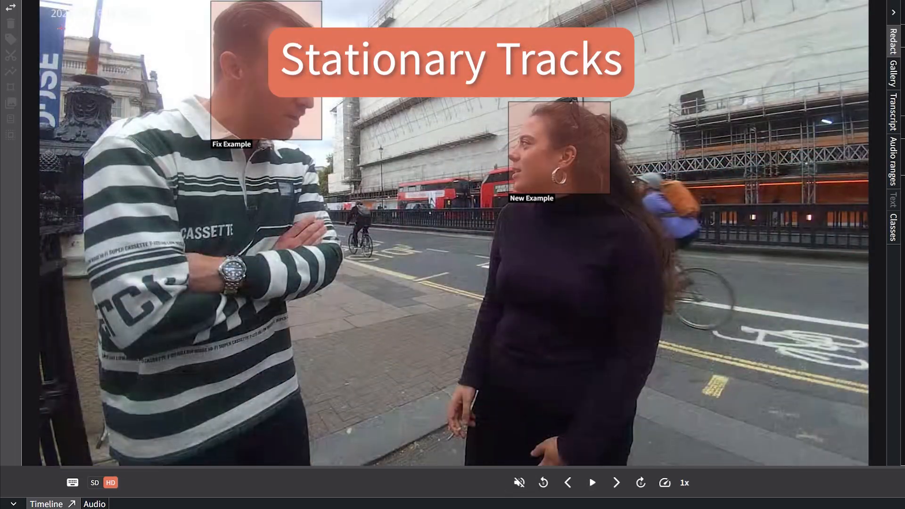
Draw a stationary redaction box over the date stamp in the upper-left corner of the video.
{"action": "scroll", "coordinate": [83, 41], "scroll_direction": "up", "scroll_amount": 5}
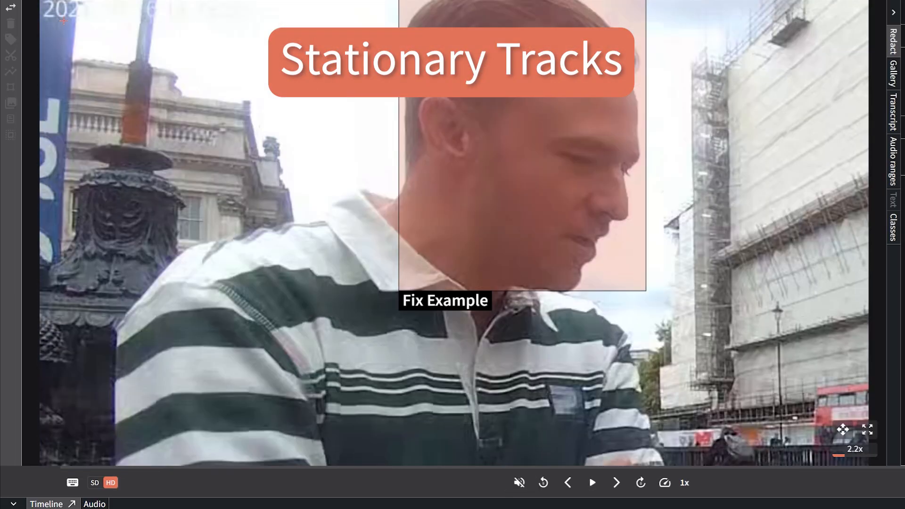
{"action": "left_click_drag", "start_coordinate": [84, 41], "coordinate": [104, 62]}
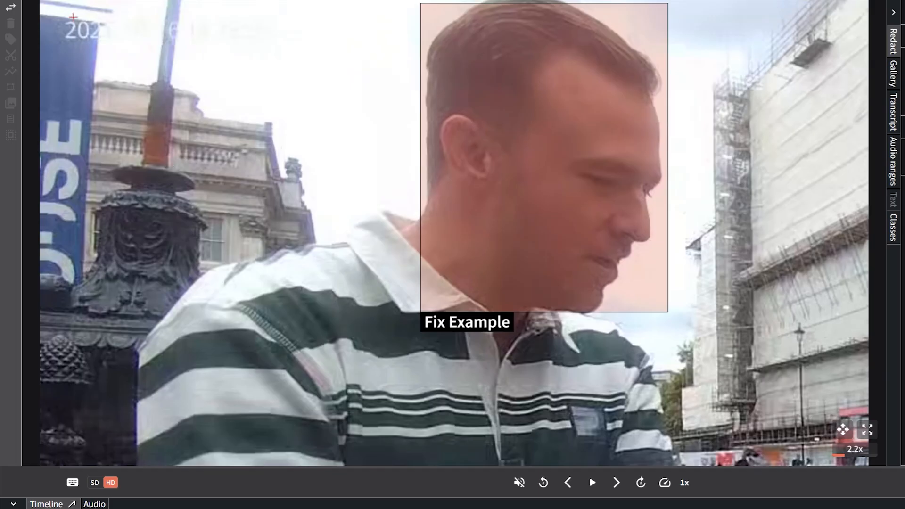
{"action": "left_click_drag", "start_coordinate": [52, 5], "coordinate": [325, 55]}
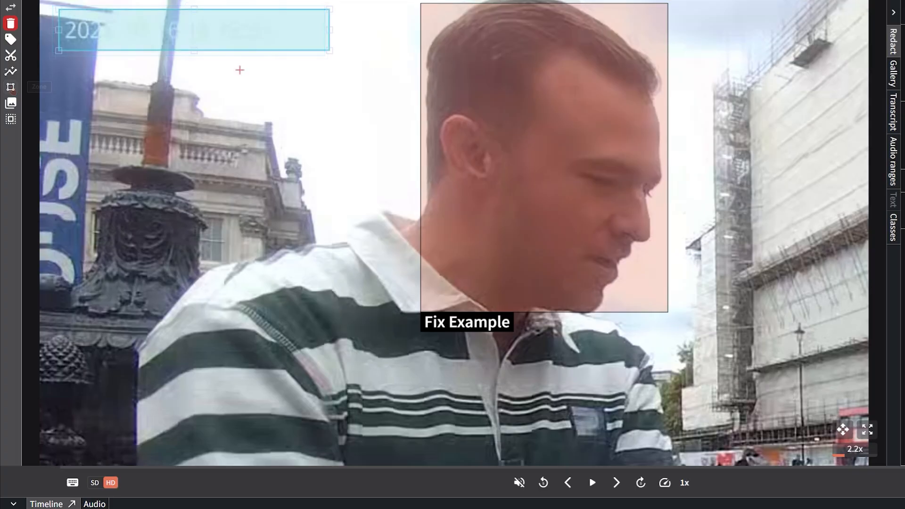
{"action": "left_click", "coordinate": [238, 70]}
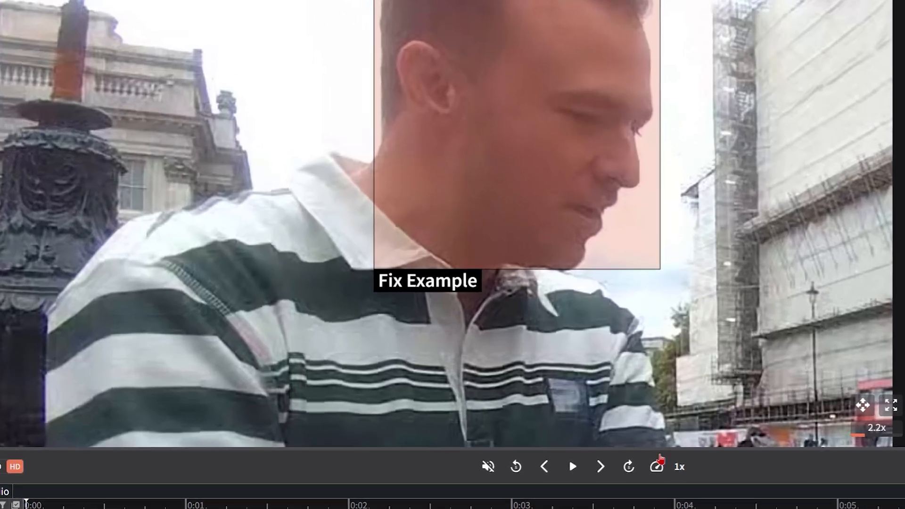
Set the playback speed to 4x and the preview to standard resolution (SD).
{"action": "left_click", "coordinate": [664, 482]}
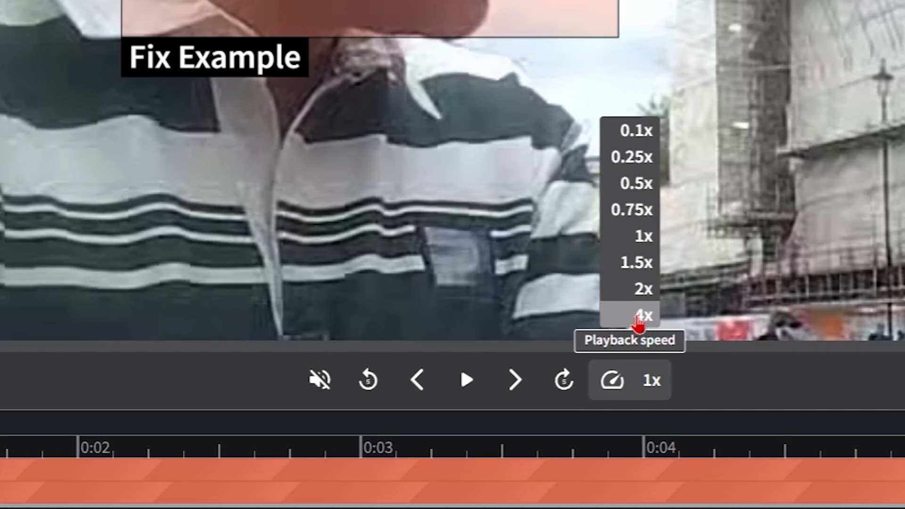
{"action": "left_click", "coordinate": [641, 314]}
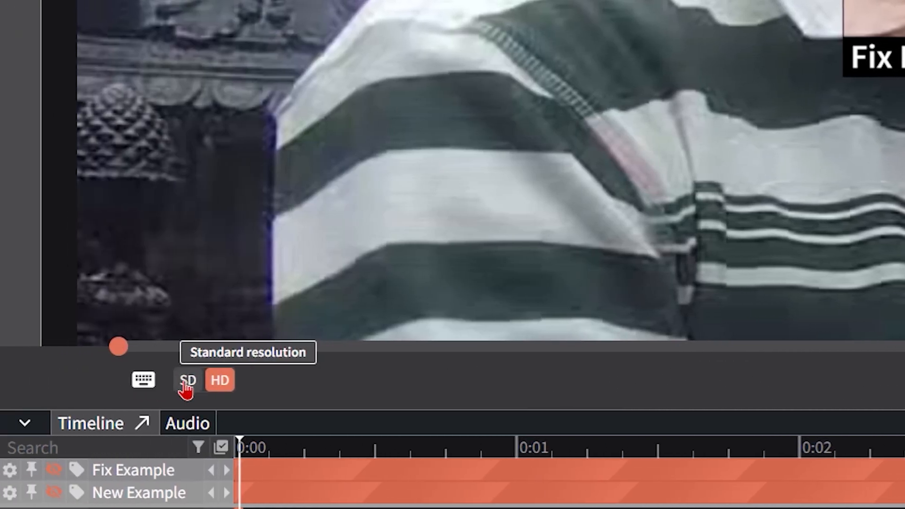
{"action": "left_click", "coordinate": [186, 382]}
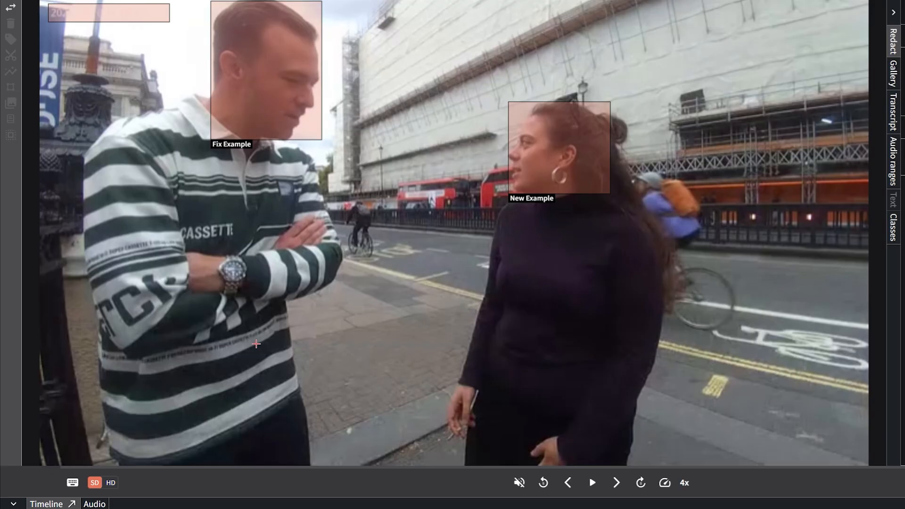
Extend the date stamp's stationary track by playing the video through with its box kept selected.
{"action": "left_click", "coordinate": [122, 15]}
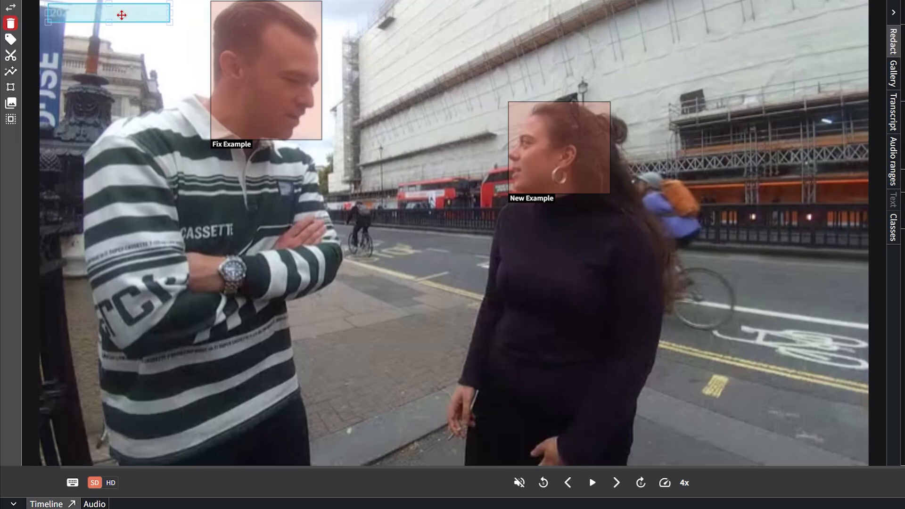
{"action": "key", "text": "space"}
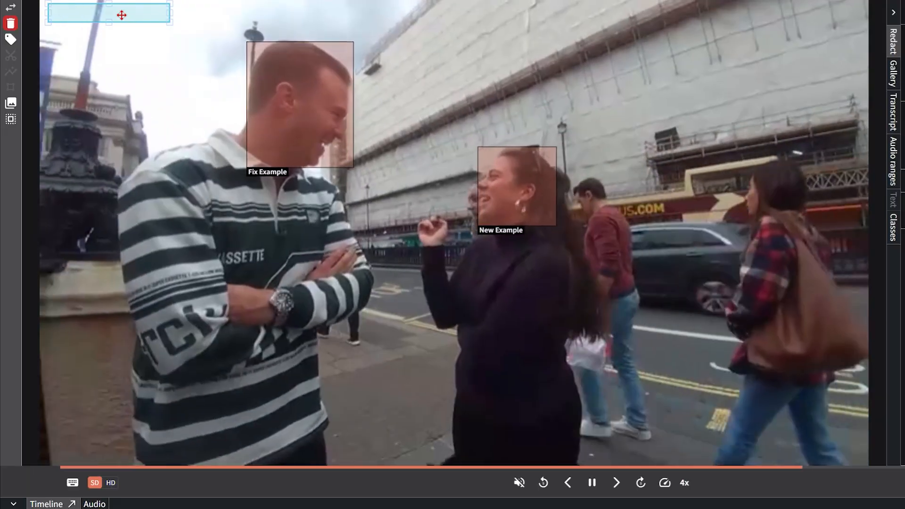
{"action": "key", "text": "space"}
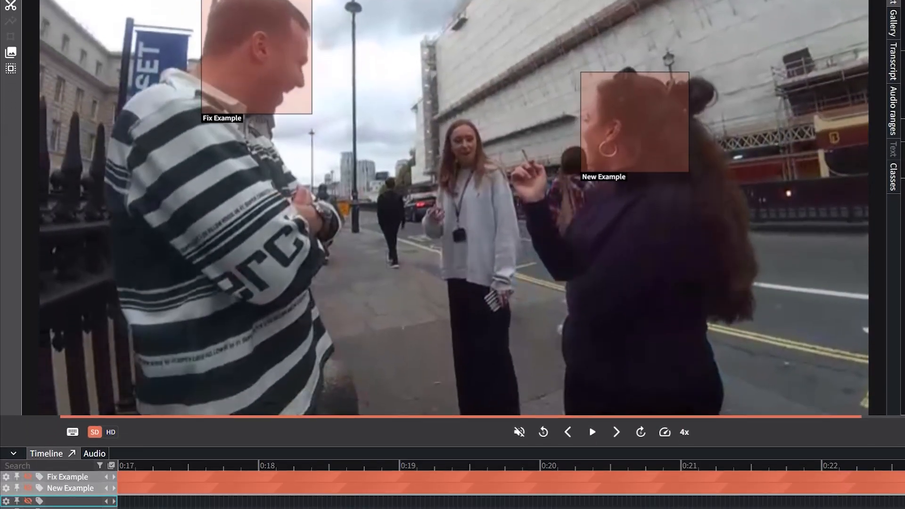